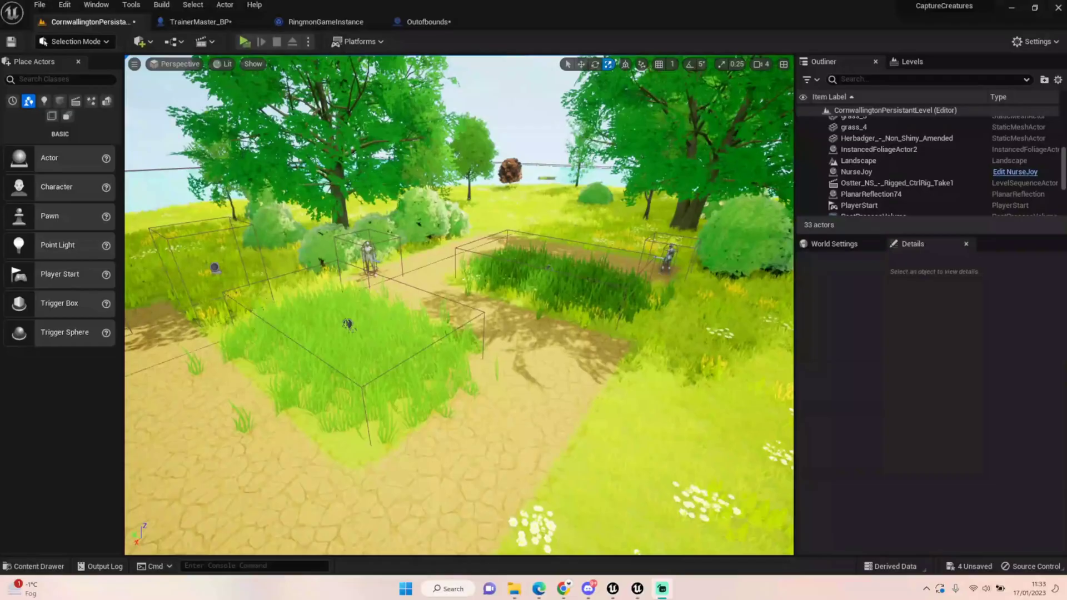
# - Widen the level viewport and survey the grass patches, dirt paths and collision boxes in the level
pyautogui.moveTo(796, 311); pyautogui.dragTo(927, 311)
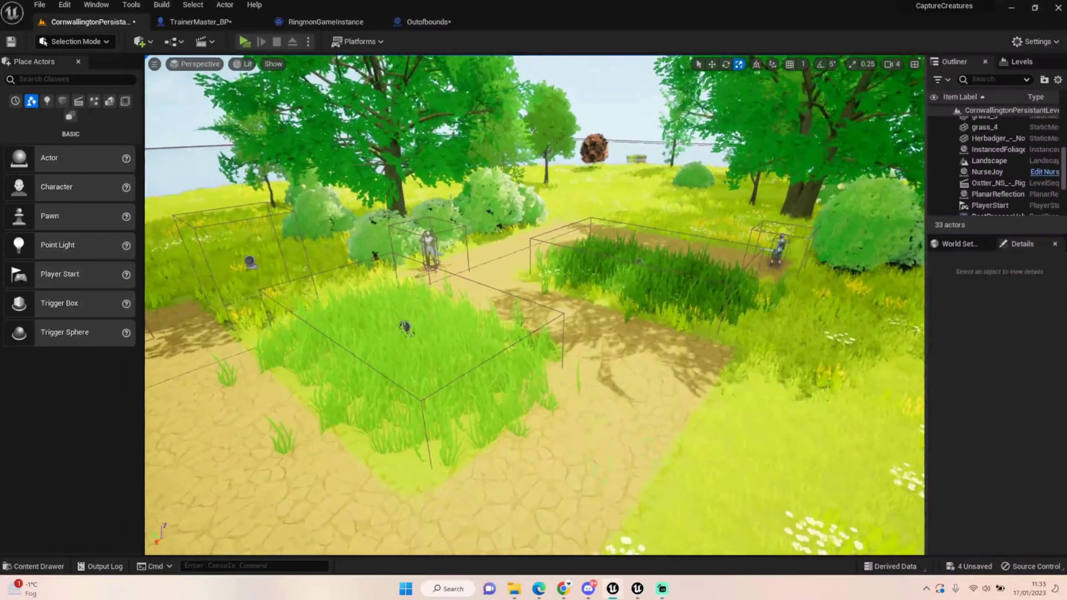
pyautogui.press('s')
pyautogui.moveTo(534, 306); pyautogui.dragTo(467, 305, button='right')
pyautogui.press('w')
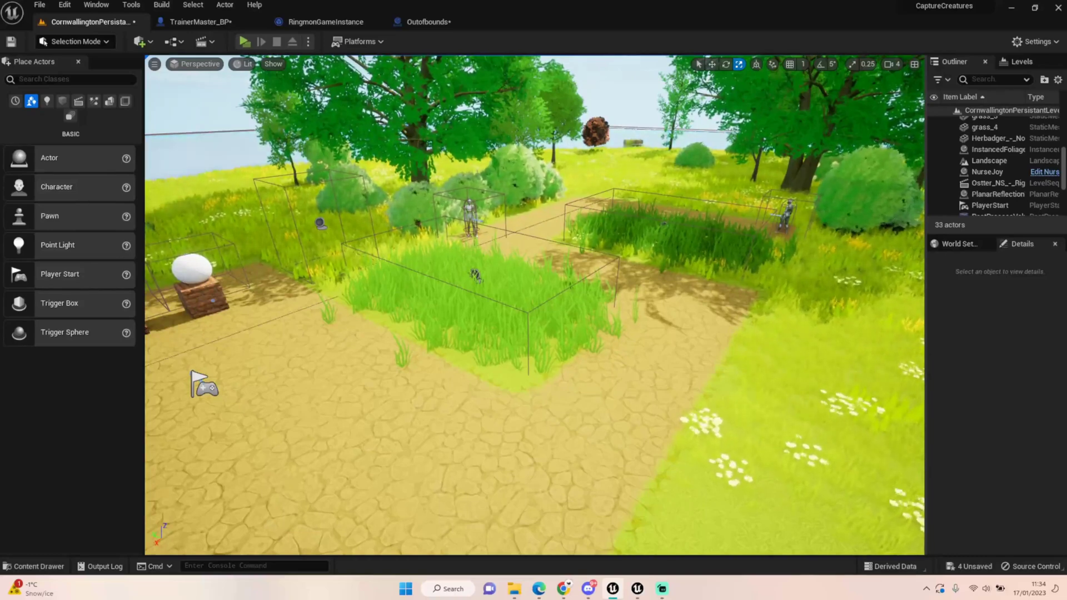
pyautogui.moveTo(534, 305)
pyautogui.mouseDown(button='right')
pyautogui.moveTo(525, 211)
pyautogui.moveTo(528, 322)
pyautogui.moveTo(600, 339)
pyautogui.moveTo(539, 306)
pyautogui.moveTo(533, 286)
pyautogui.mouseUp(button='right')
pyautogui.press('w')
pyautogui.press('s')
pyautogui.press('w')
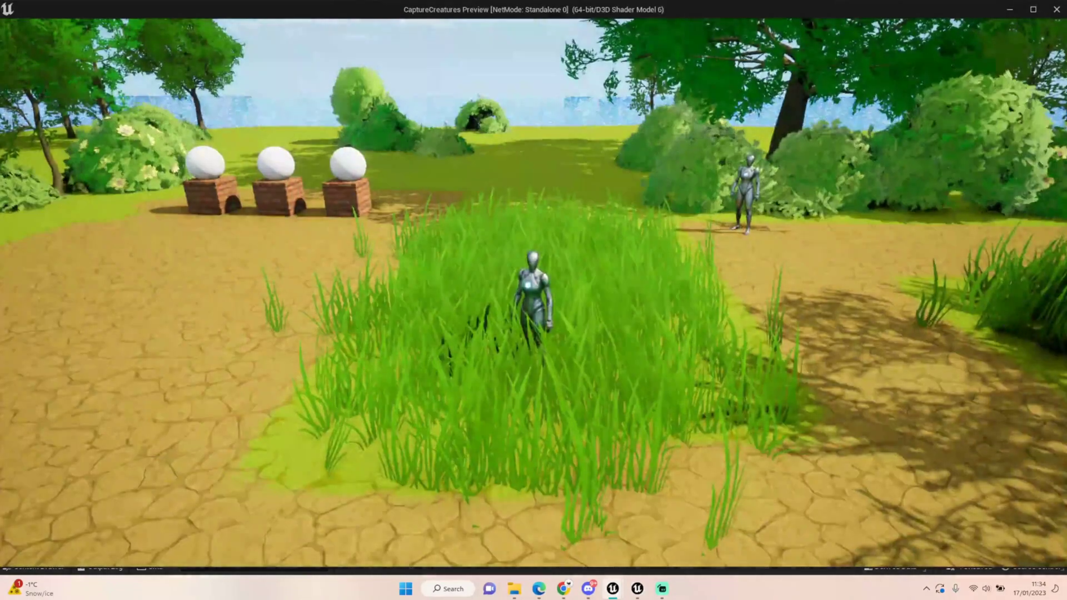
# - Playtest the level by running the character from the light grass patch to the hedge, and end the preview
pyautogui.press('w')
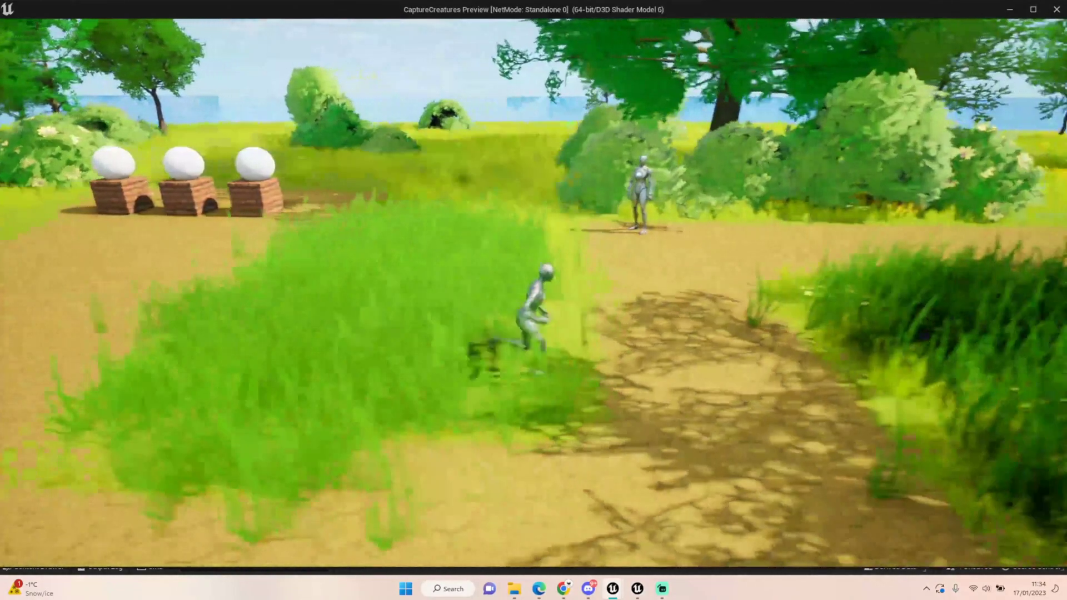
pyautogui.press('w')
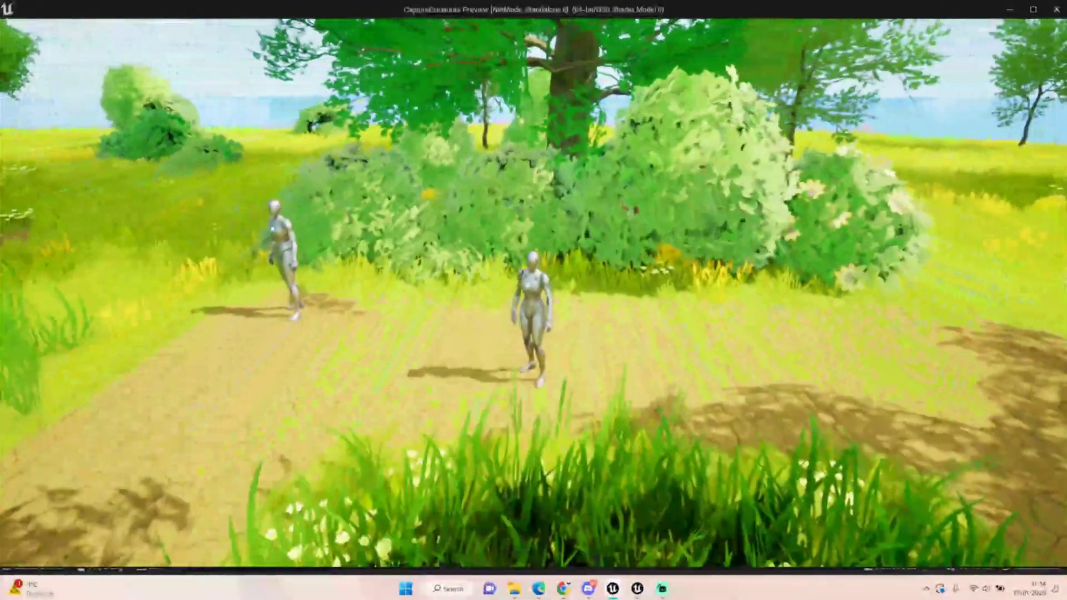
pyautogui.press('Escape')
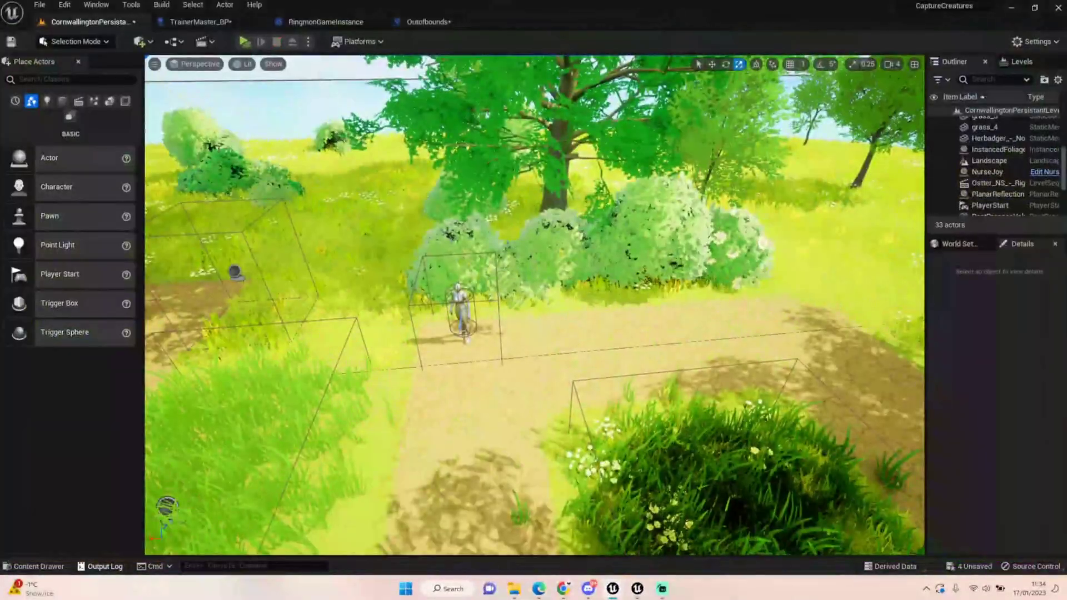
# - Create a new Actor blueprint class in the Content folder, keeping the default name
pyautogui.hotkey('ctrl', 'space')
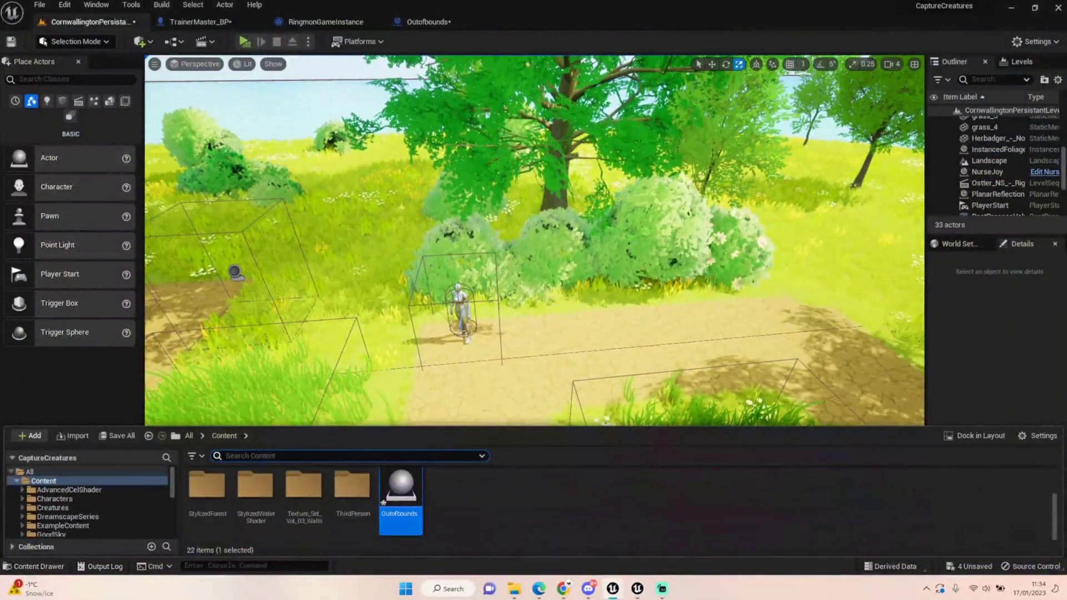
pyautogui.rightClick(444, 495)
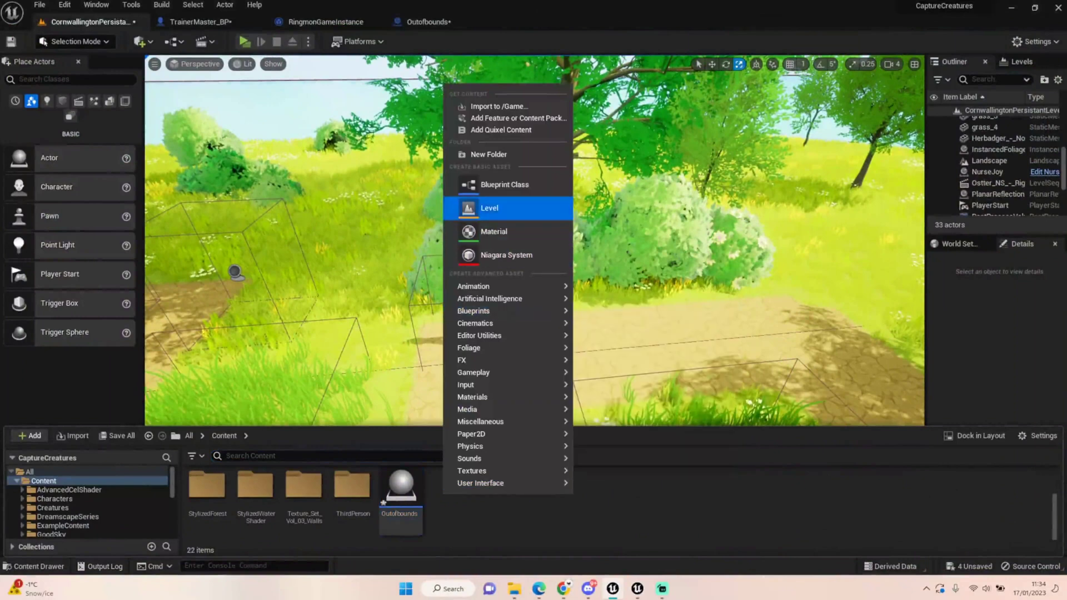
pyautogui.click(505, 184)
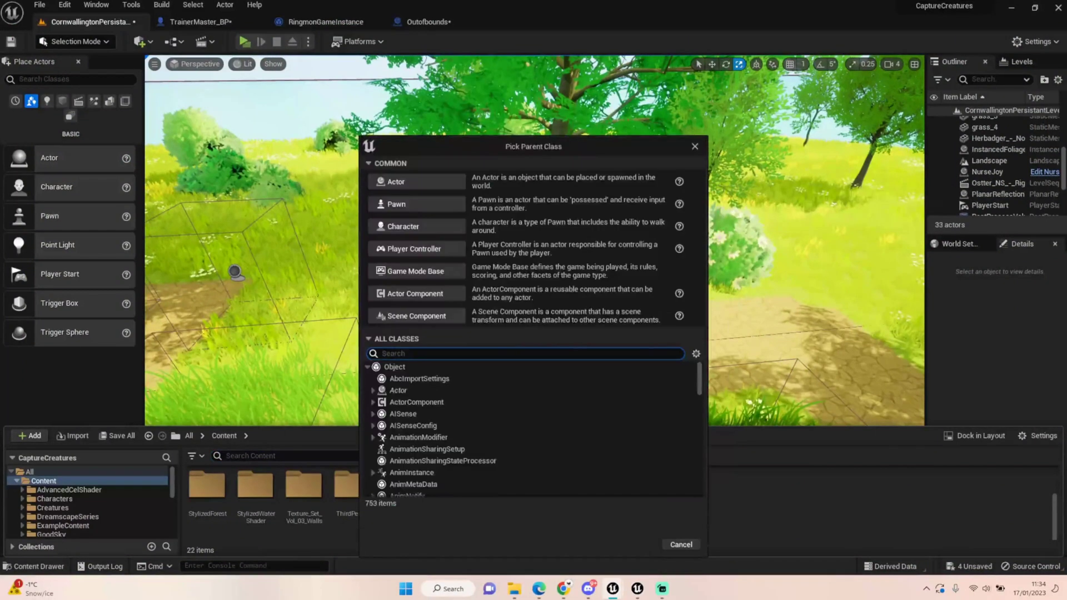
pyautogui.click(399, 177)
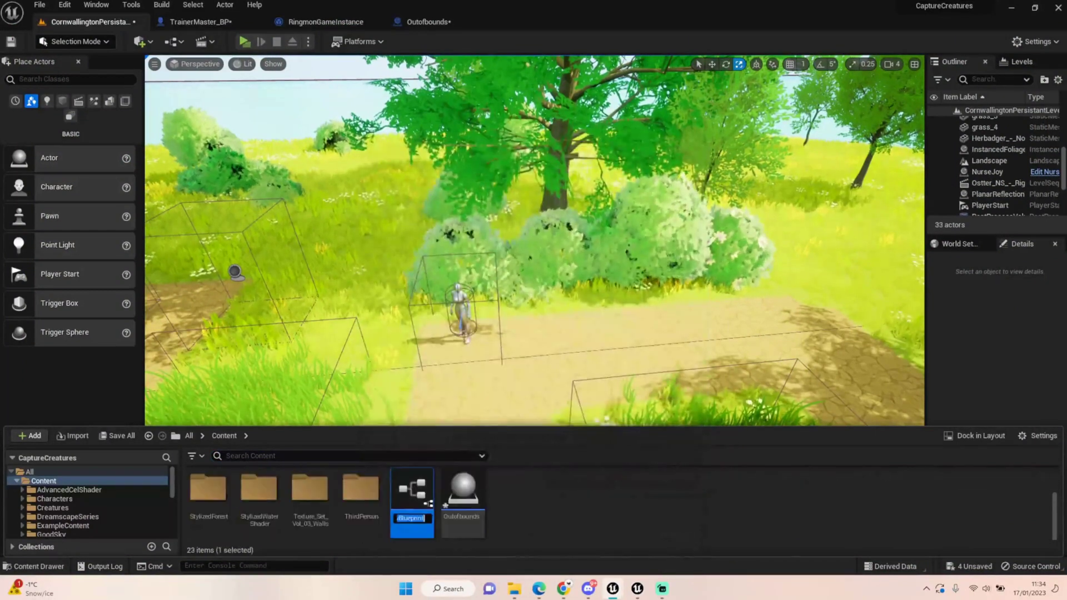
pyautogui.press('Return')
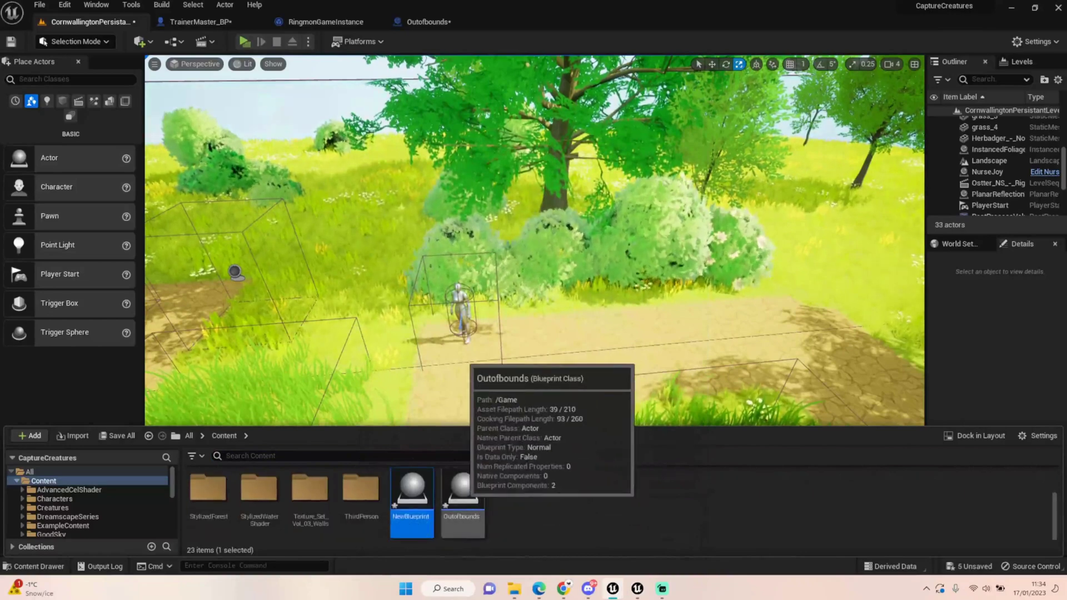
# - Examine the Box component's collision settings in the Outofbounds blueprint and return to the level
pyautogui.doubleClick(463, 521)
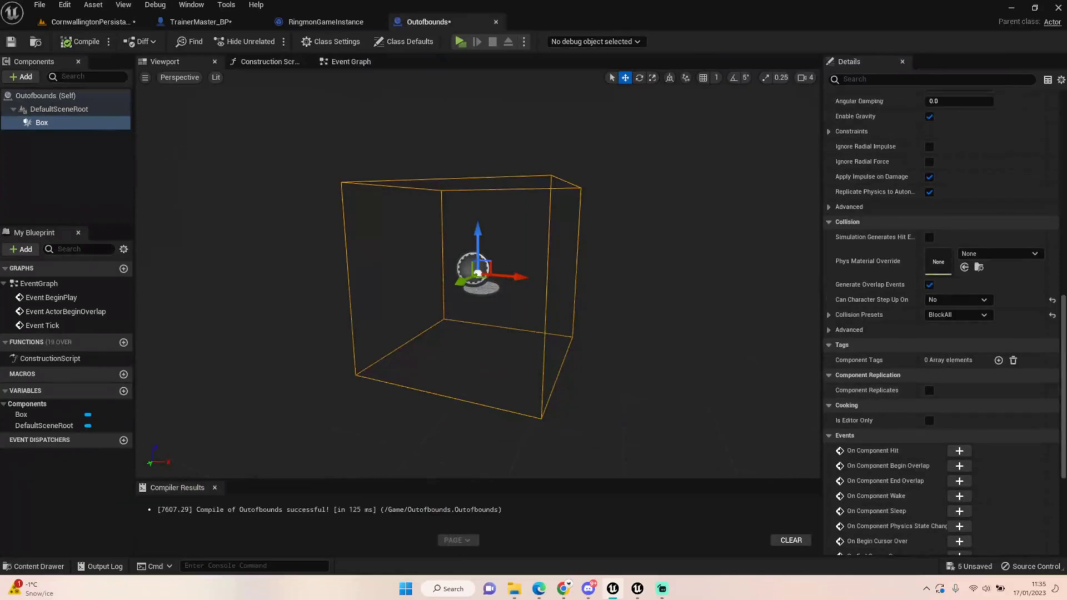
pyautogui.click(72, 123)
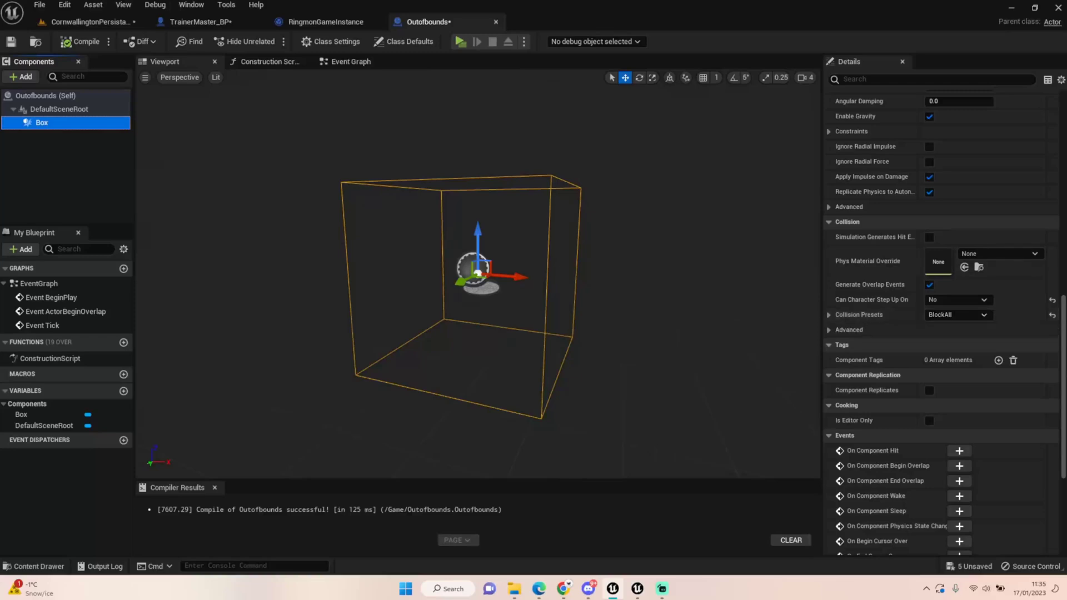
pyautogui.click(89, 22)
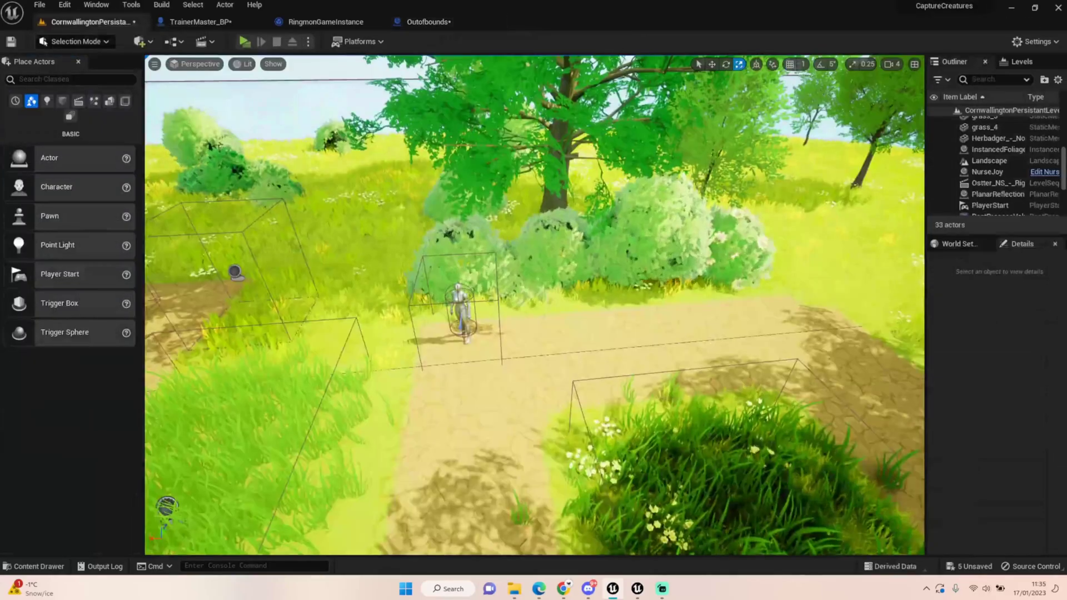
# - Place an Outofbounds actor in the level in front of the hedge beside the dirt path
pyautogui.click(34, 566)
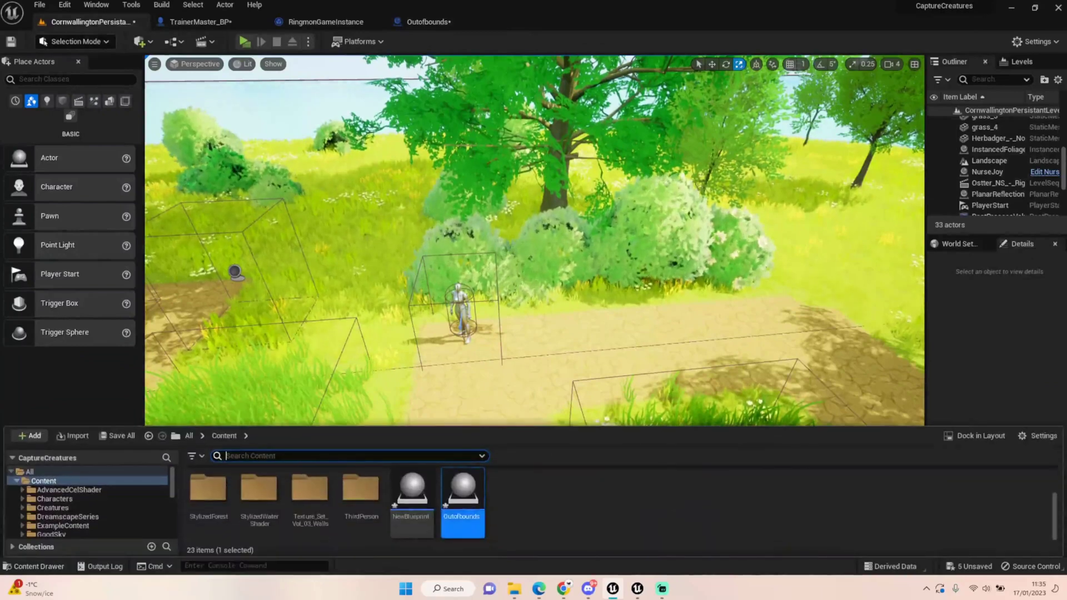
pyautogui.moveTo(464, 495); pyautogui.dragTo(572, 300)
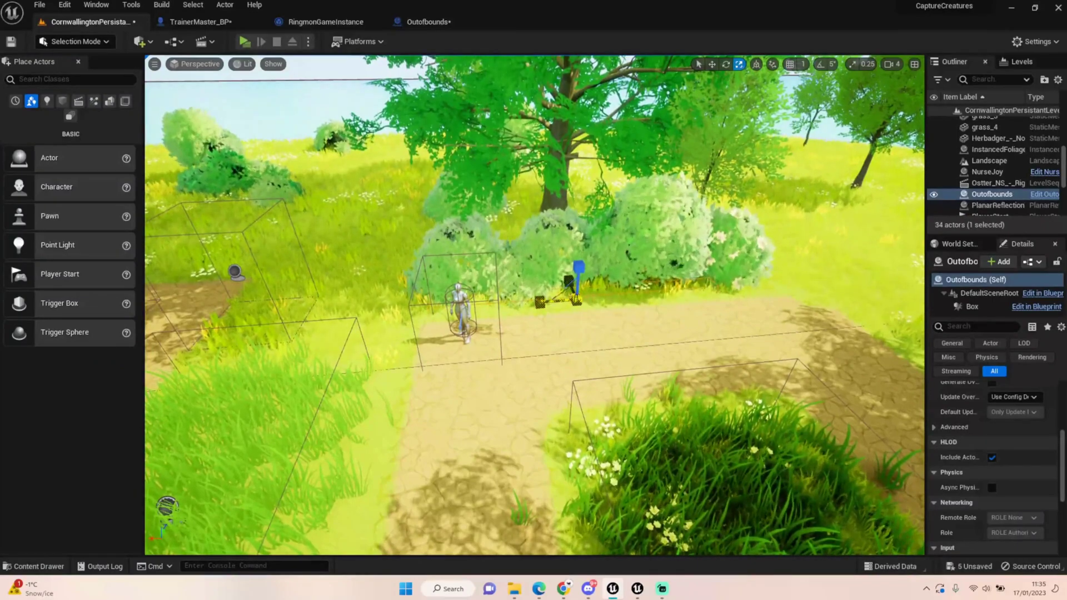
pyautogui.press('f')
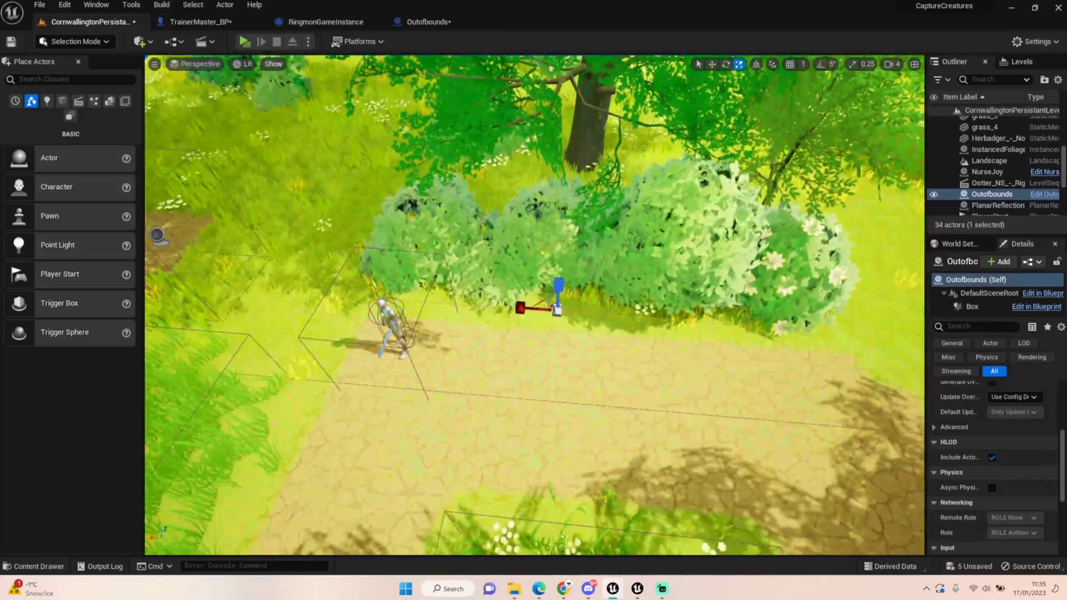
# - Shift the Outofbounds actor along the hedge and scale its box taller and thicker
pyautogui.press('w')
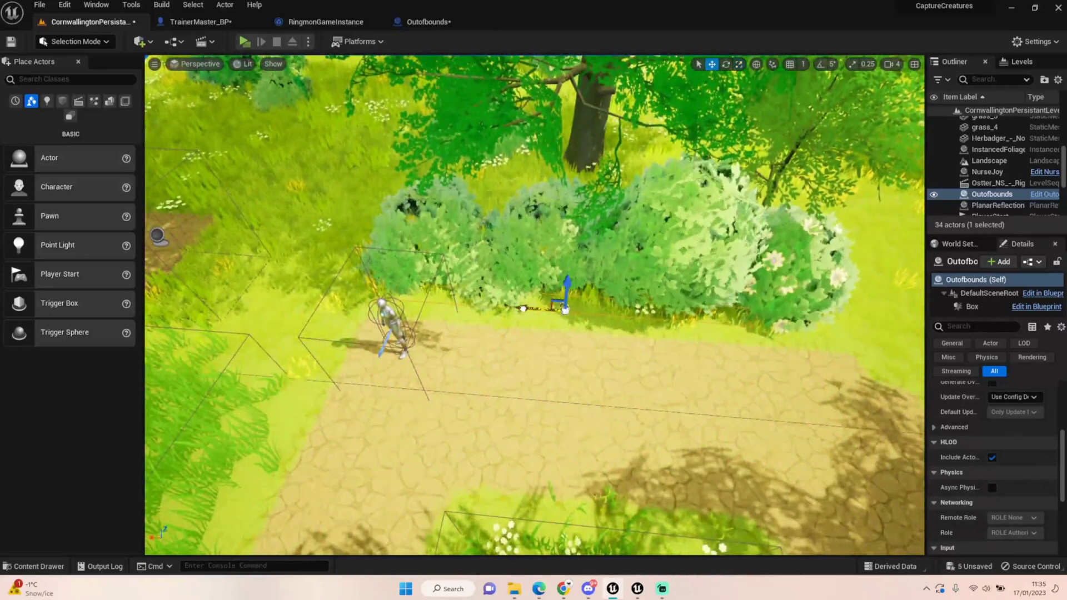
pyautogui.press('r')
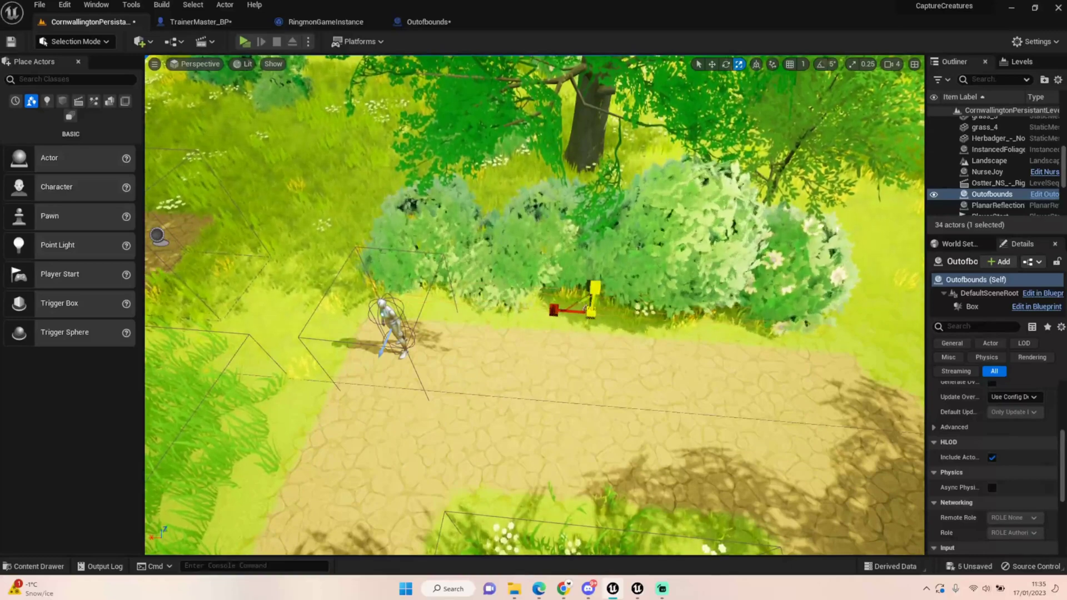
pyautogui.moveTo(596, 287); pyautogui.dragTo(596, 244)
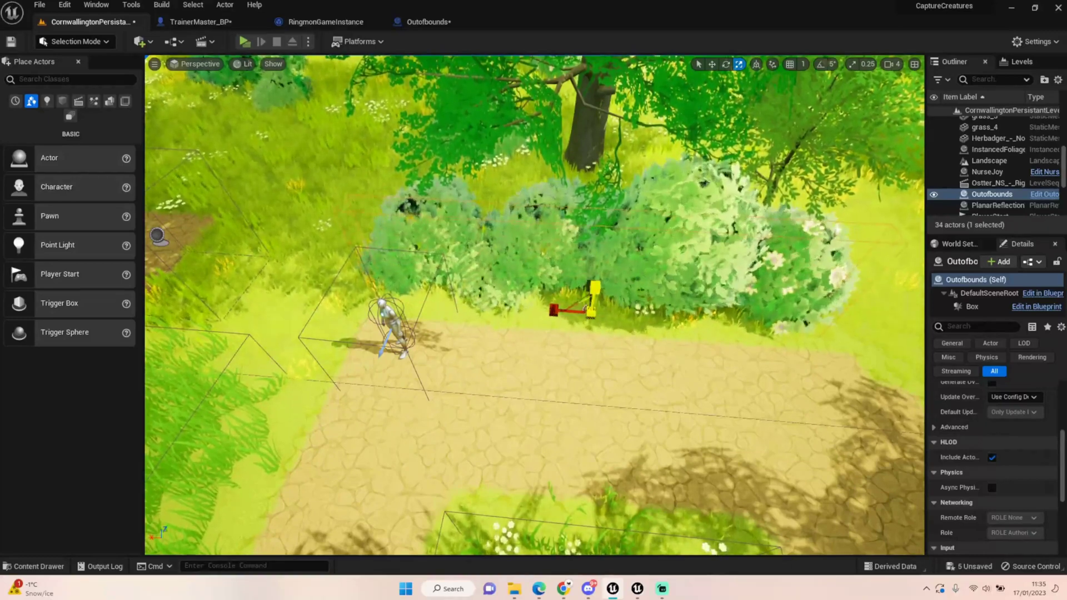
pyautogui.press('a')
pyautogui.moveTo(595, 288); pyautogui.dragTo(764, 325, button='right')
pyautogui.moveTo(510, 264); pyautogui.dragTo(476, 262)
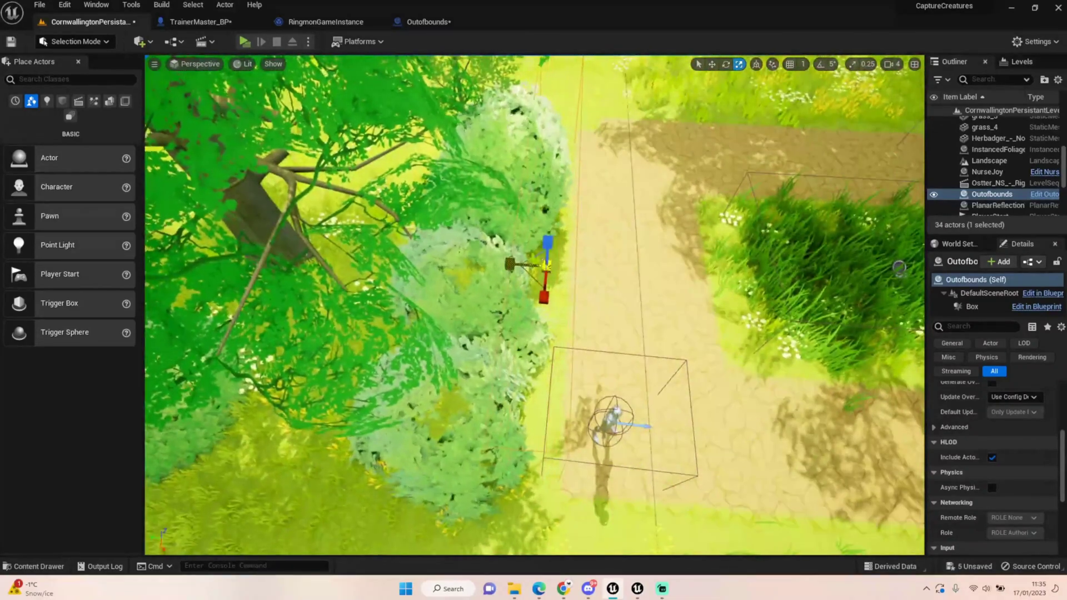
# - Move the Outofbounds actor closer to the bushes and adjust its box scale along the path edge
pyautogui.press('d')
pyautogui.moveTo(476, 262); pyautogui.dragTo(480, 264, button='right')
pyautogui.press('a')
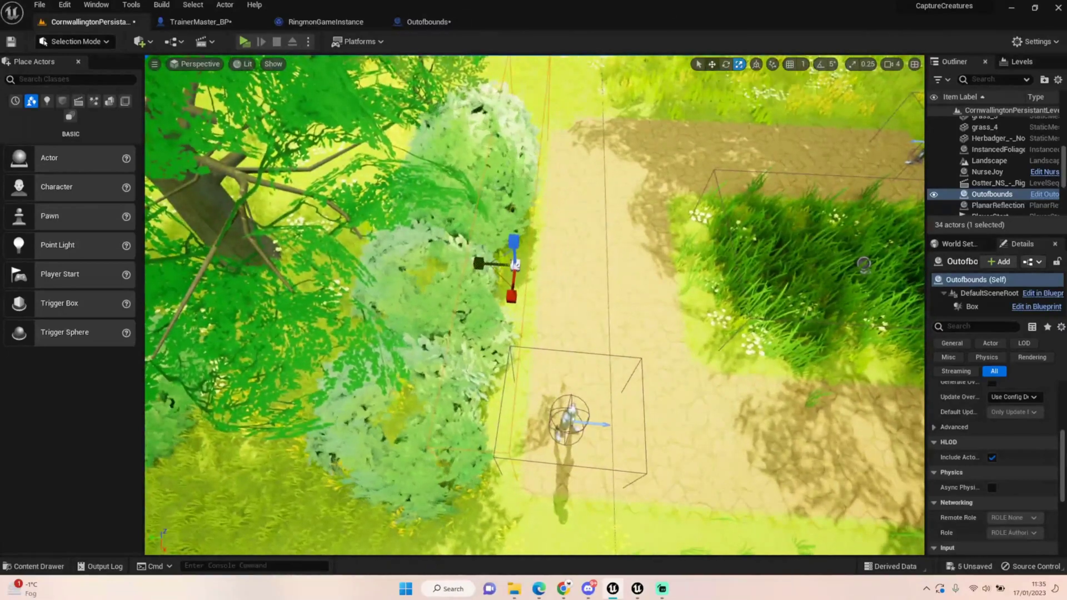
pyautogui.press('w')
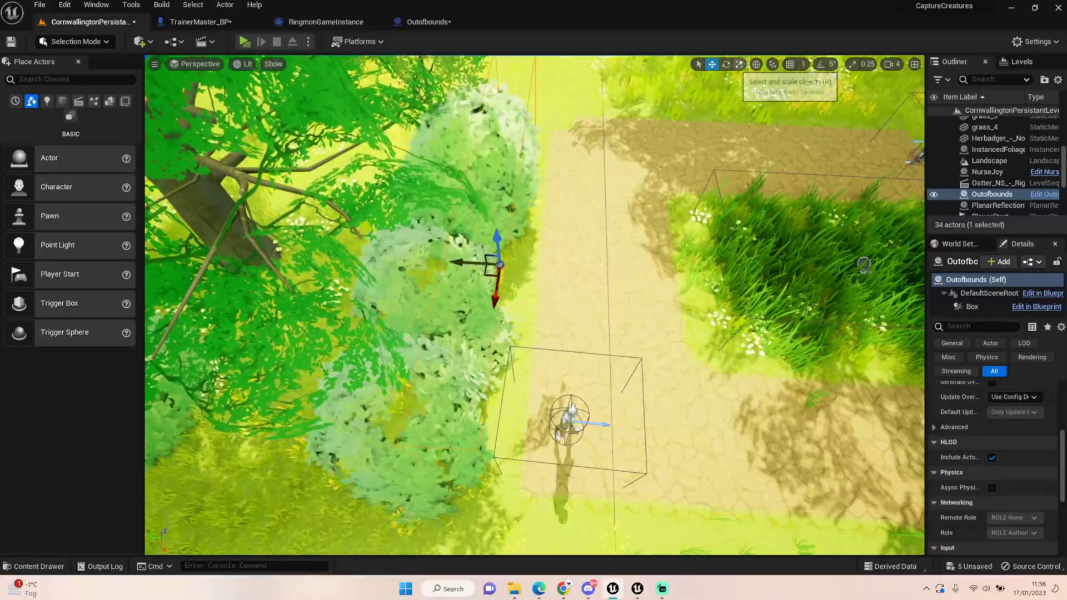
pyautogui.click(739, 64)
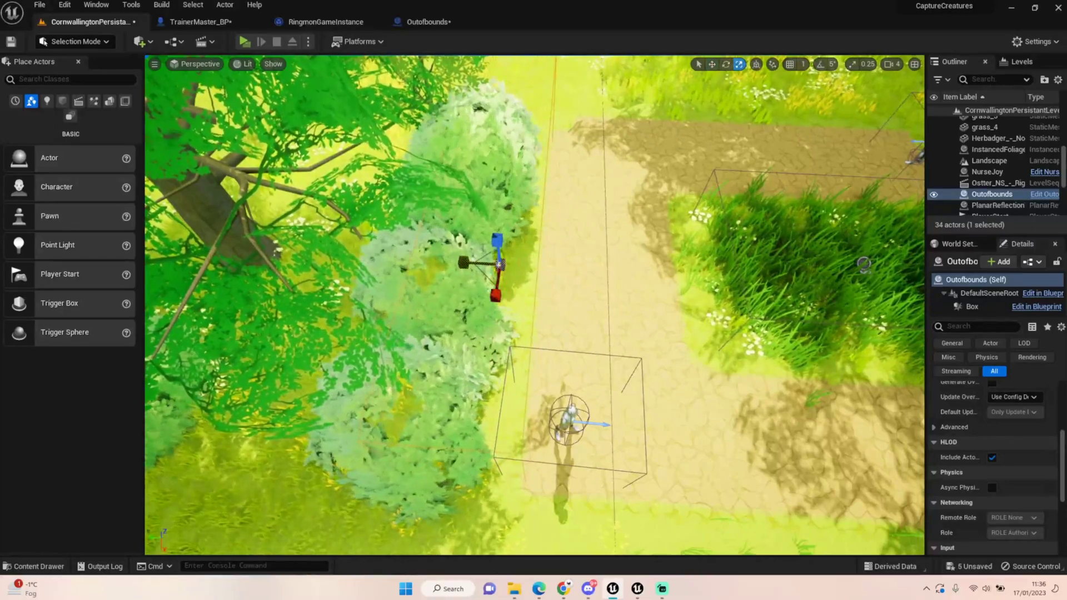
pyautogui.moveTo(533, 306); pyautogui.dragTo(498, 244, button='right')
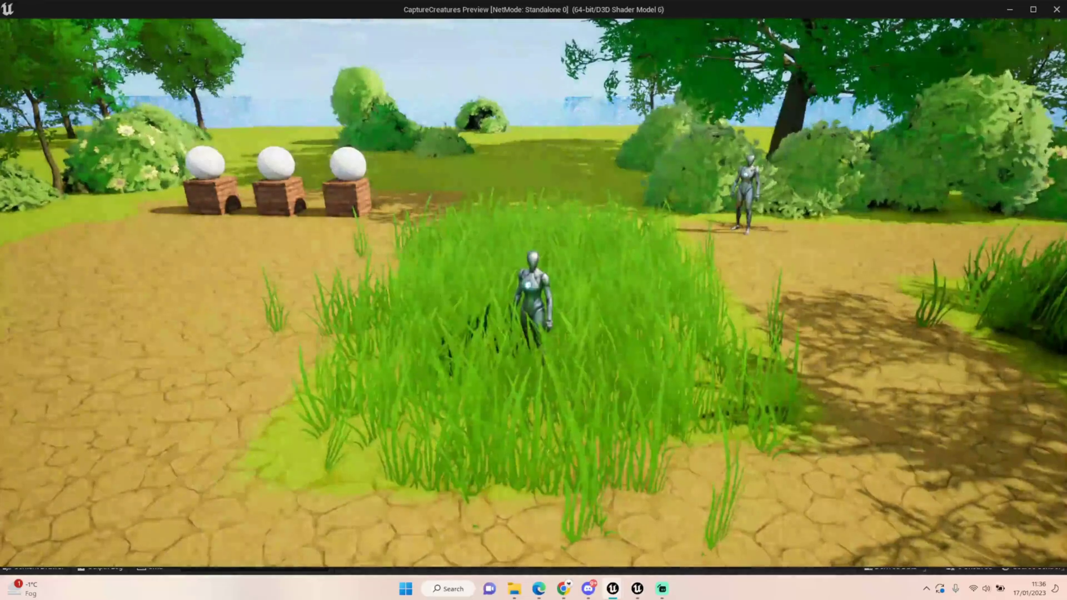
# - Playtest the Outofbounds barrier by running the character along the path and up to the hedge
pyautogui.press('w')
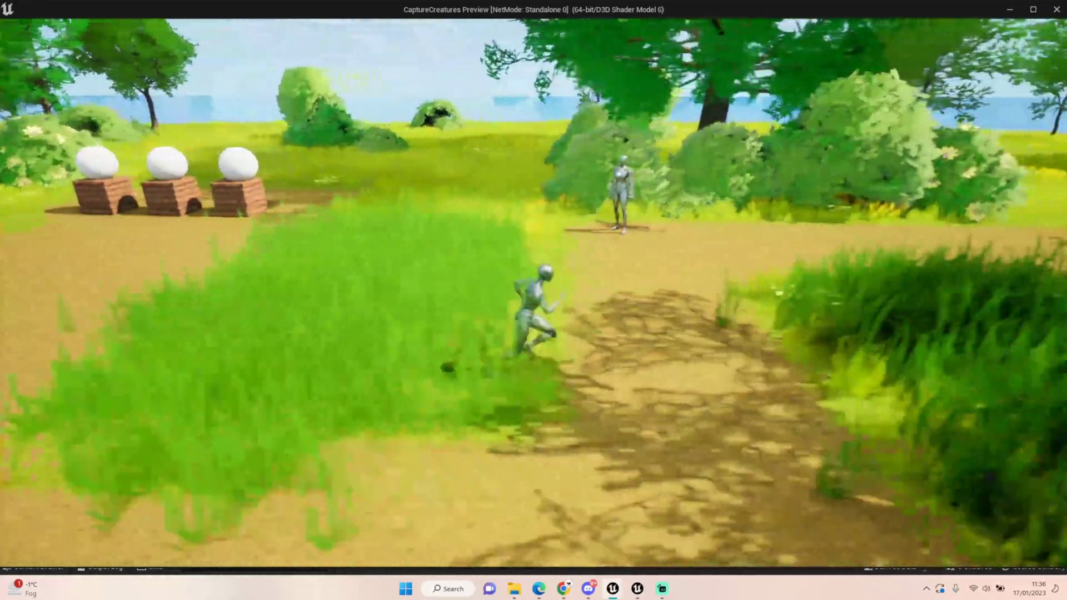
pyautogui.press('d')
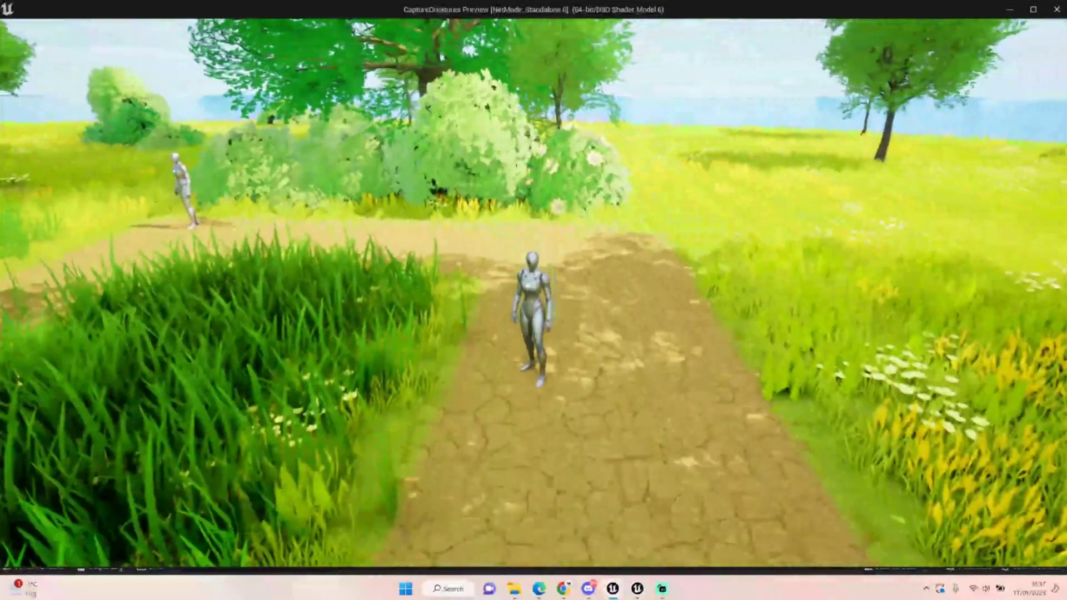
pyautogui.press('s')
pyautogui.press('d')
pyautogui.press('w')
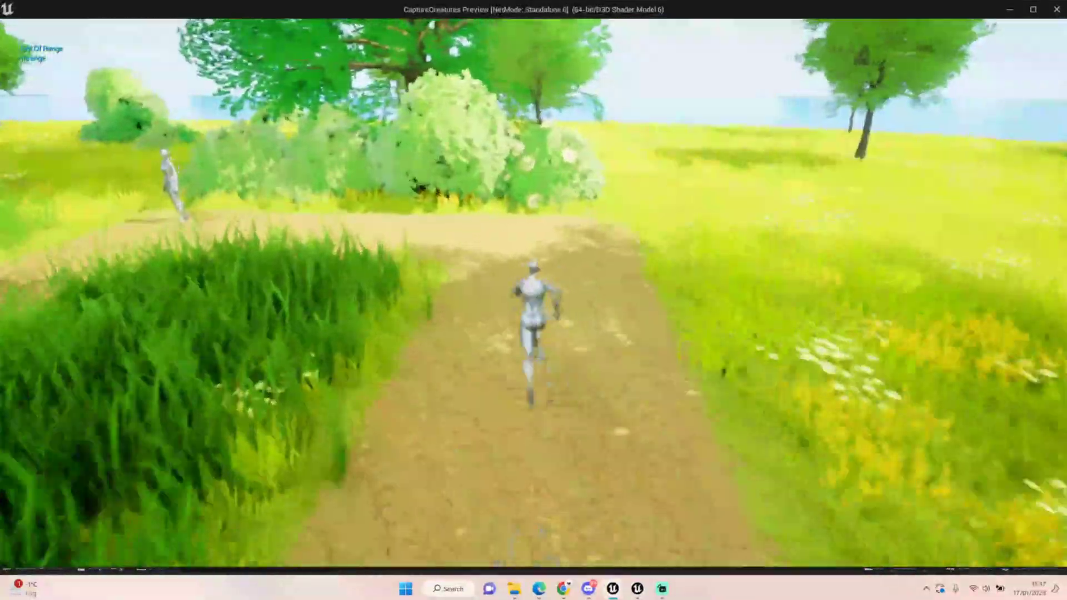
pyautogui.press('a')
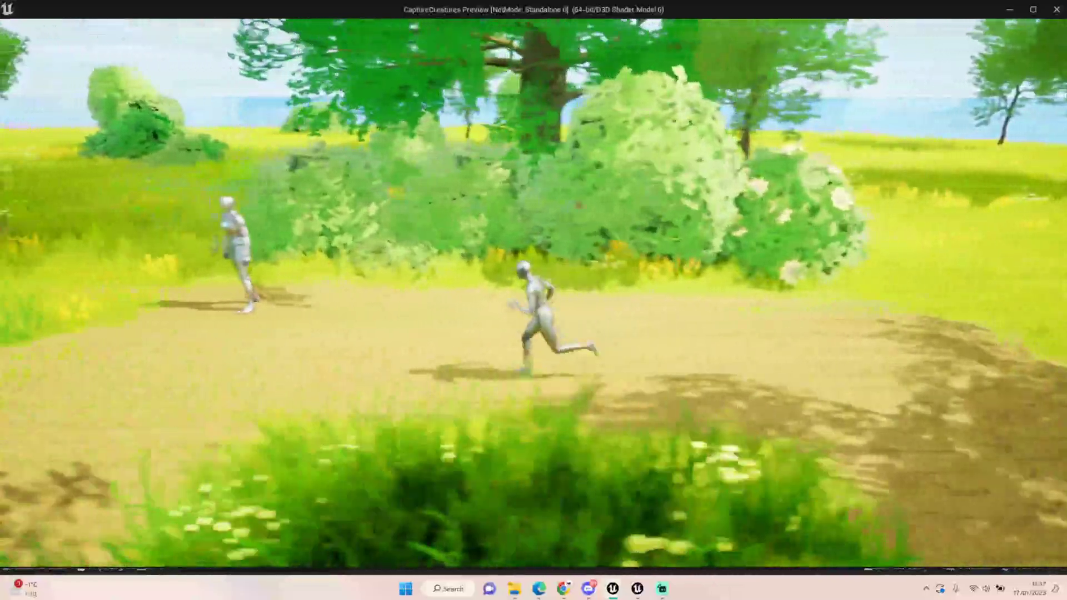
pyautogui.press('s')
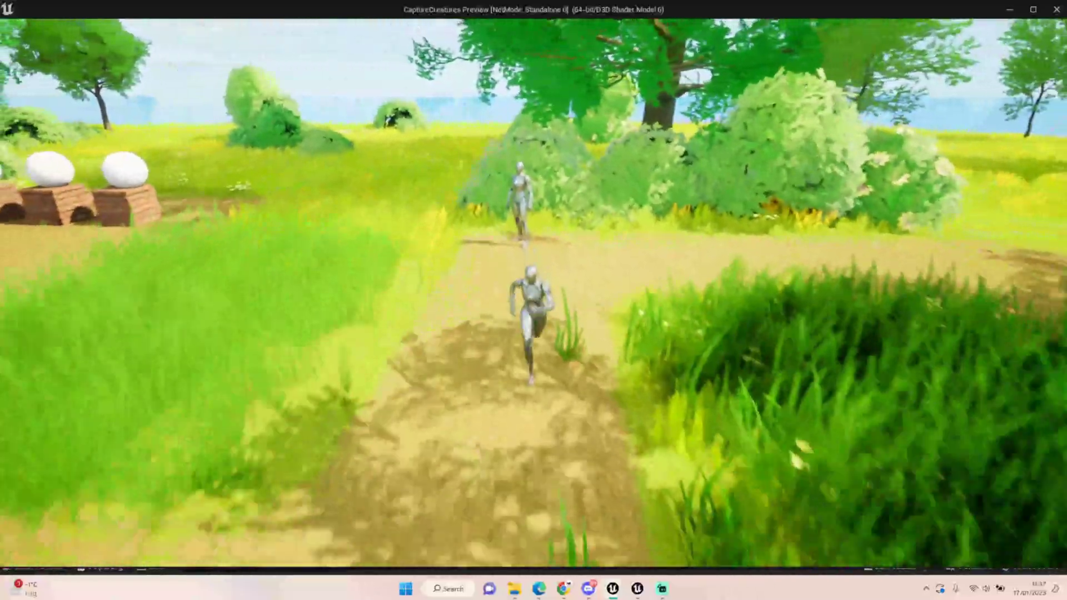
# - Walk the character along the front edge of the dirt path to test the boundary facing the grass verge
pyautogui.press('a')
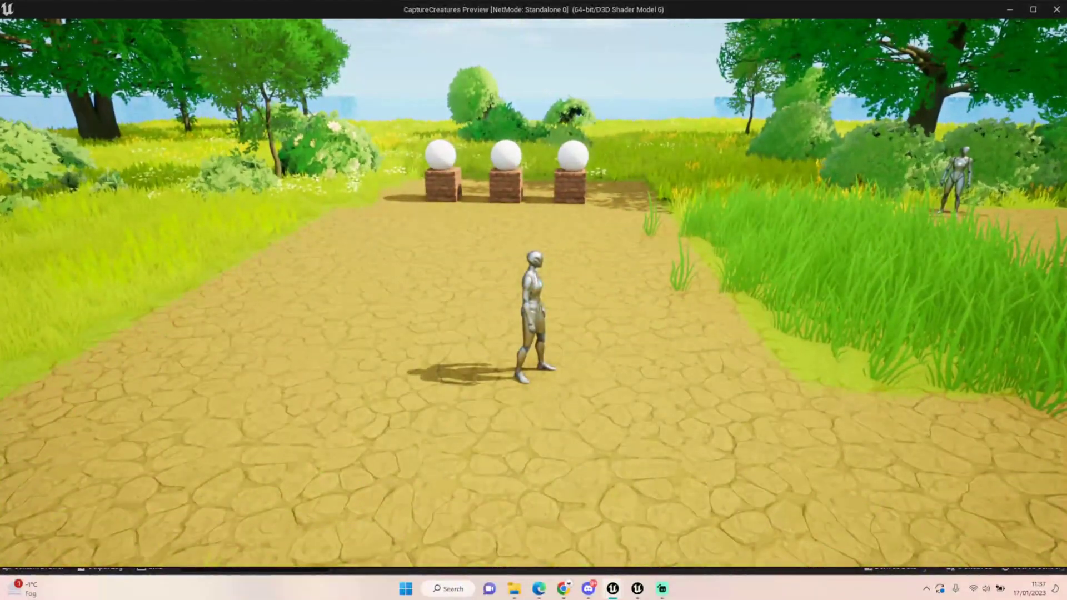
pyautogui.press('d')
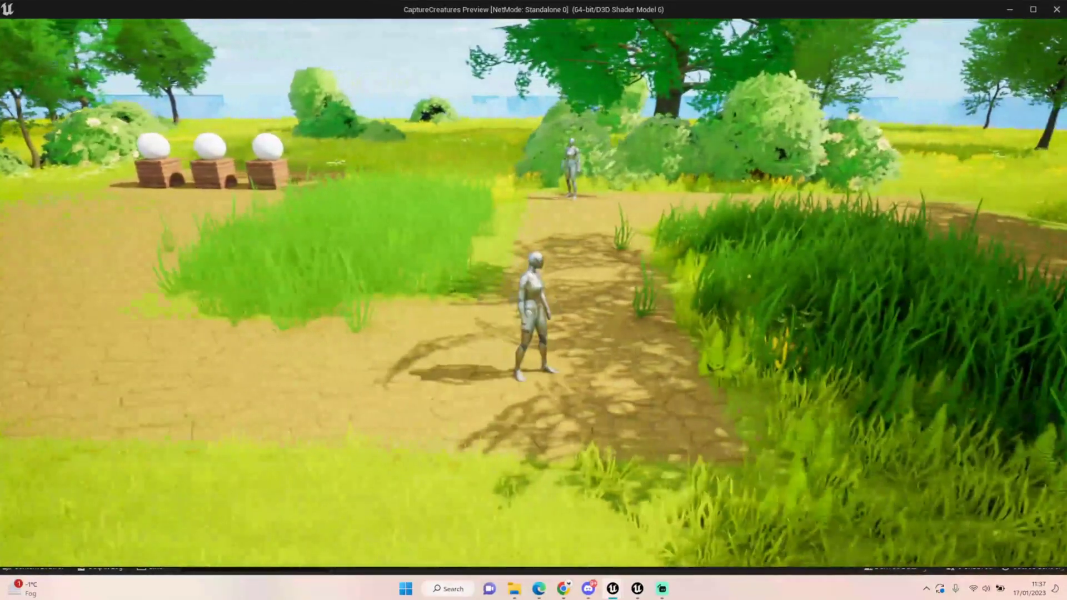
pyautogui.press('d')
pyautogui.press('s')
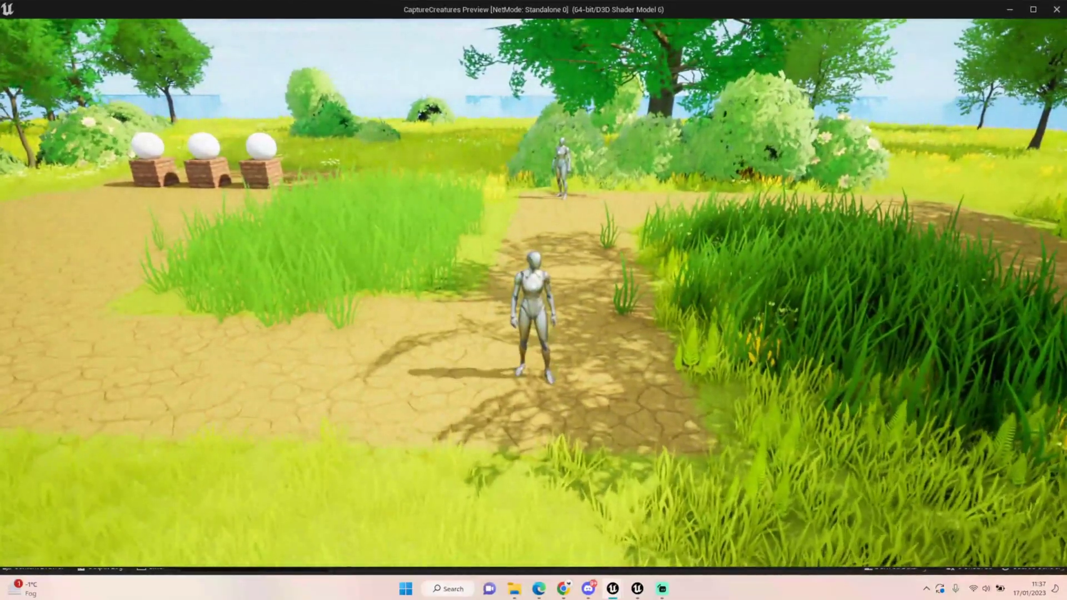
pyautogui.press('w')
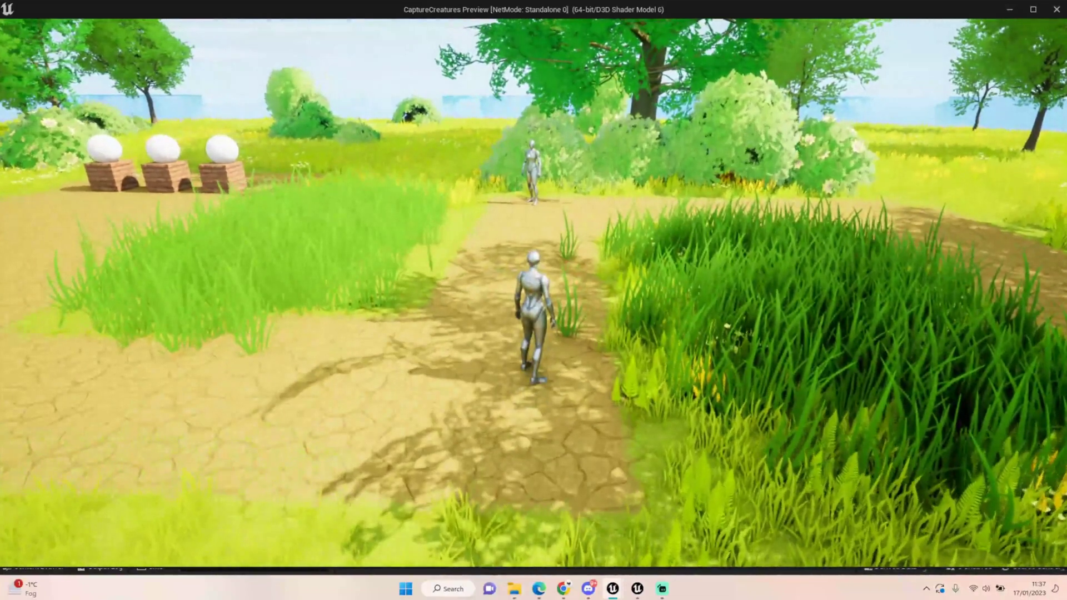
pyautogui.press('a')
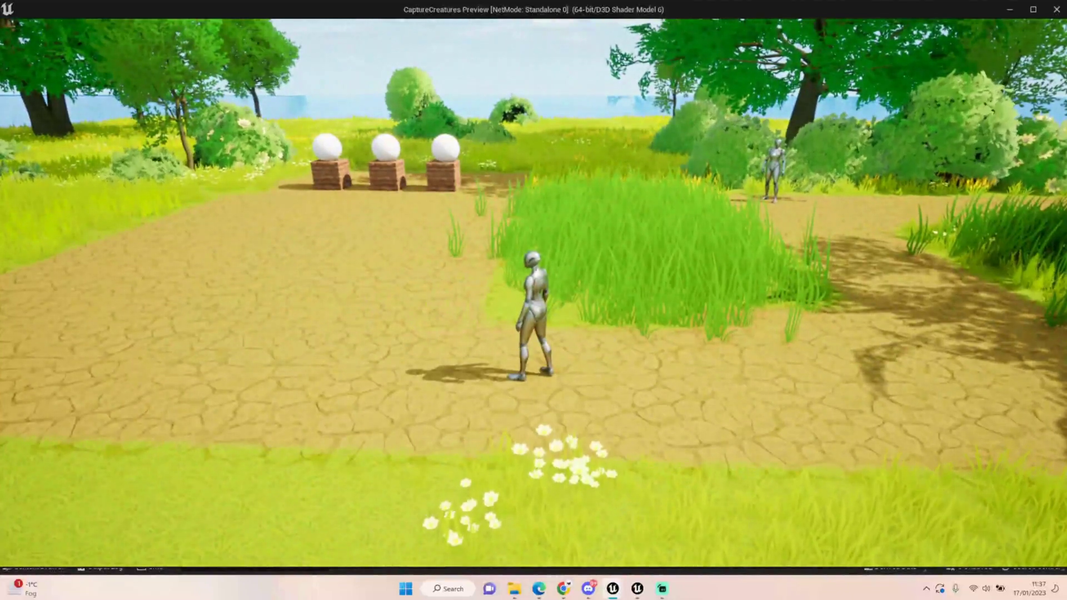
pyautogui.press('a')
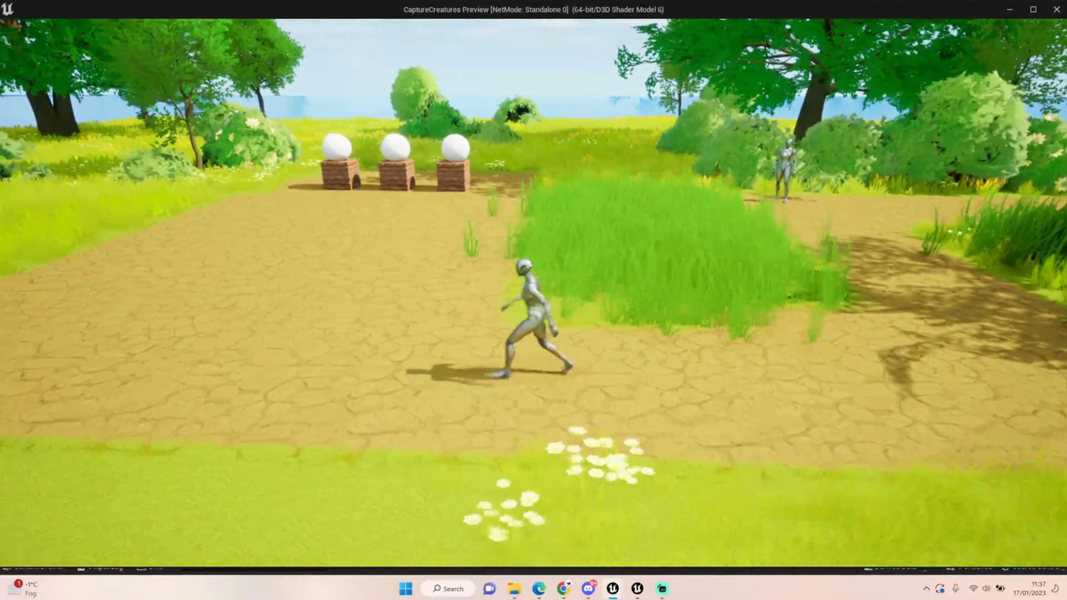